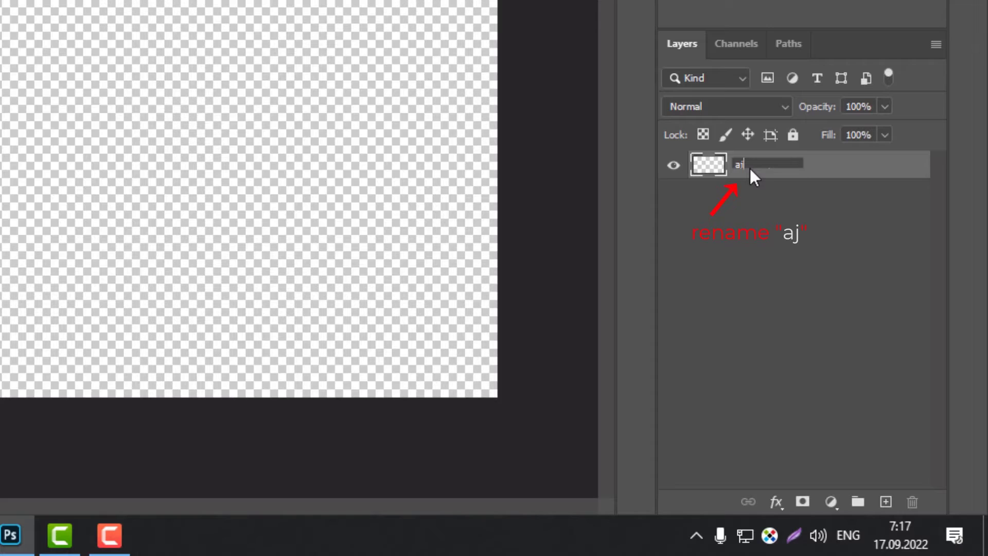
Rename the empty layer as aj
key("Return")
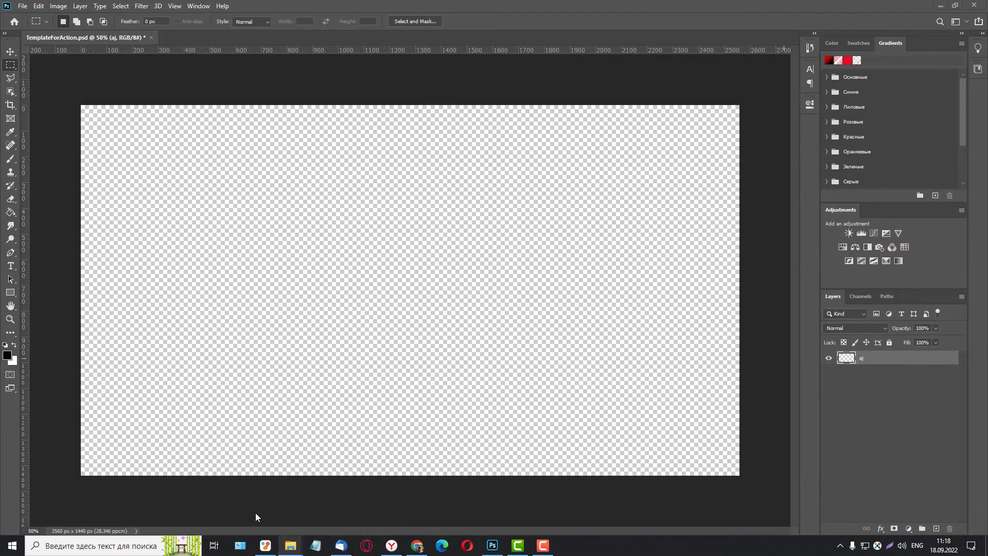
Review the files in the Canvas Paint Photoshop Action CS3+ folder and minimize its window
left_click(255, 513)
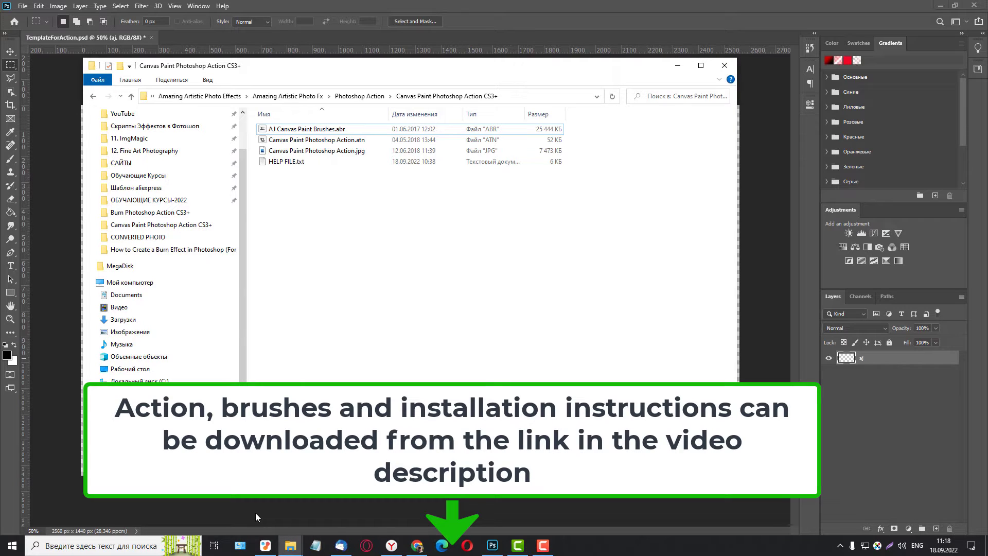
left_click(675, 66)
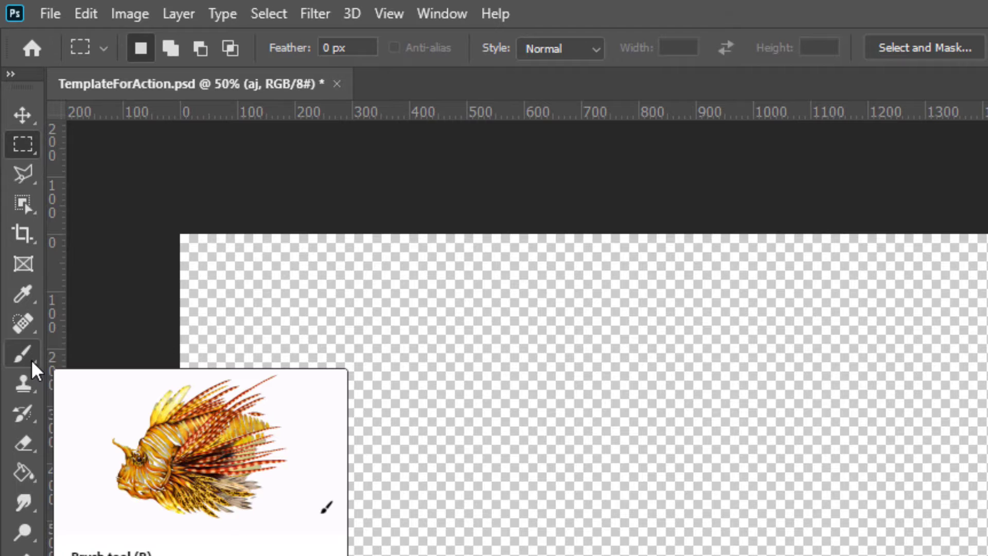
Activate the Brush tool and import the brush set AJ Canvas Paint Brushes.abr
left_click(30, 360)
right_click(29, 359)
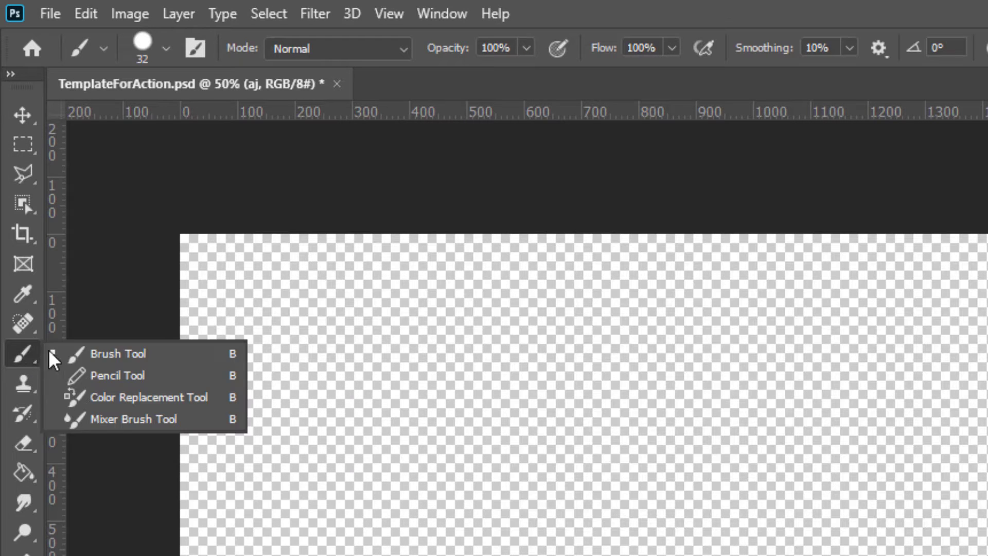
left_click(81, 357)
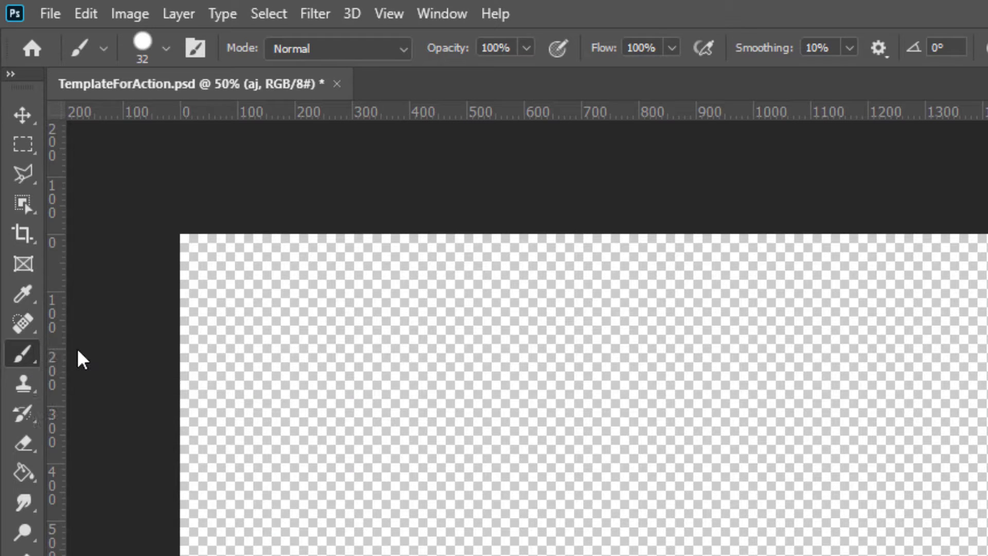
left_click(165, 49)
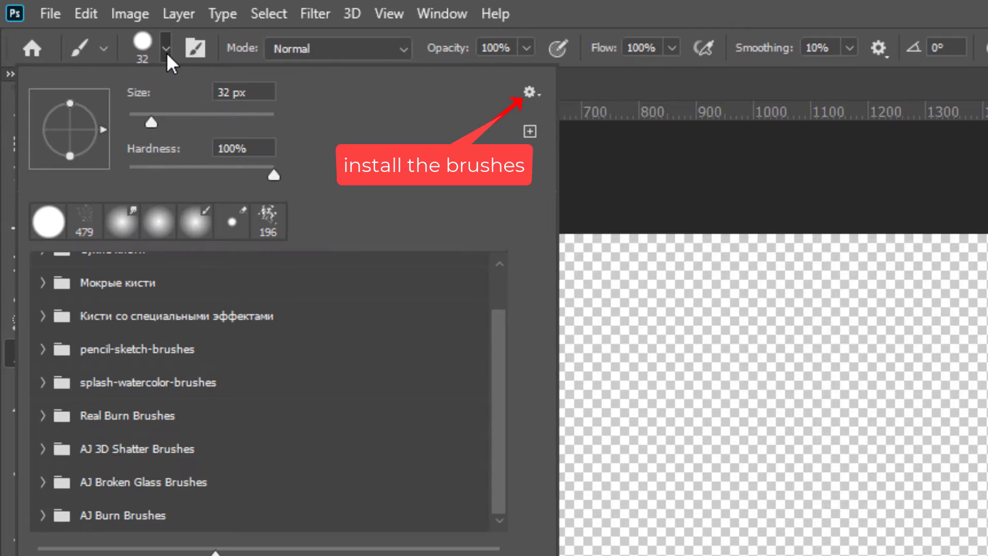
left_click(535, 96)
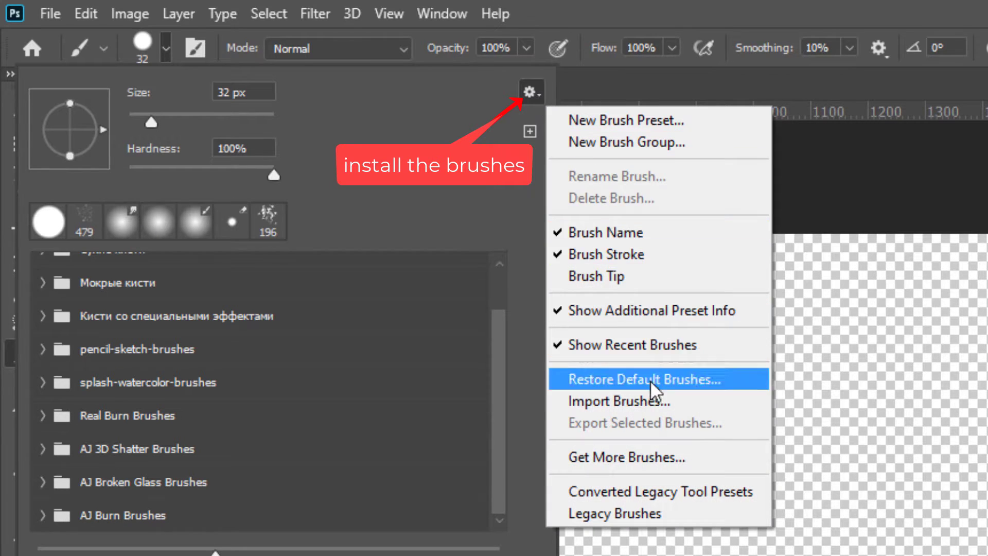
left_click(647, 397)
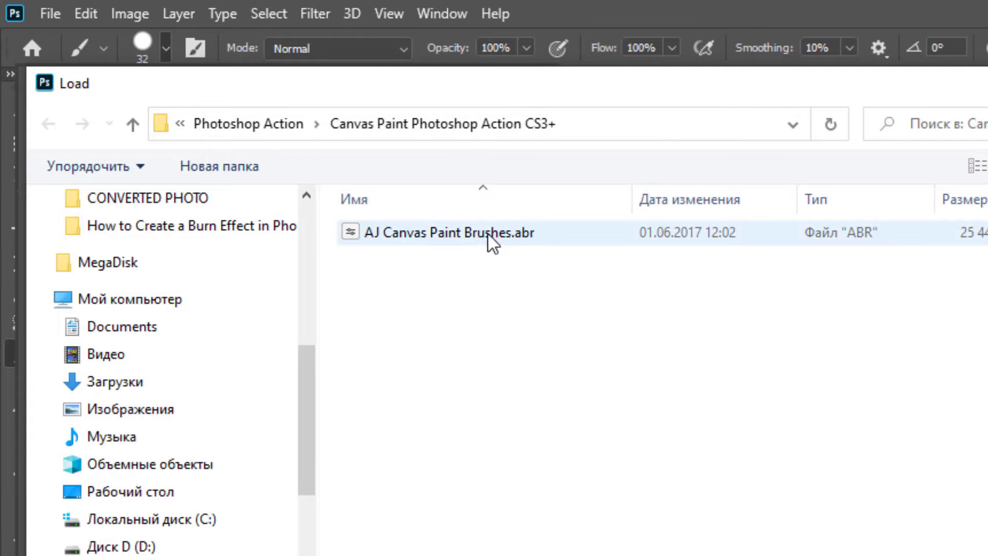
left_click(488, 235)
key("Return")
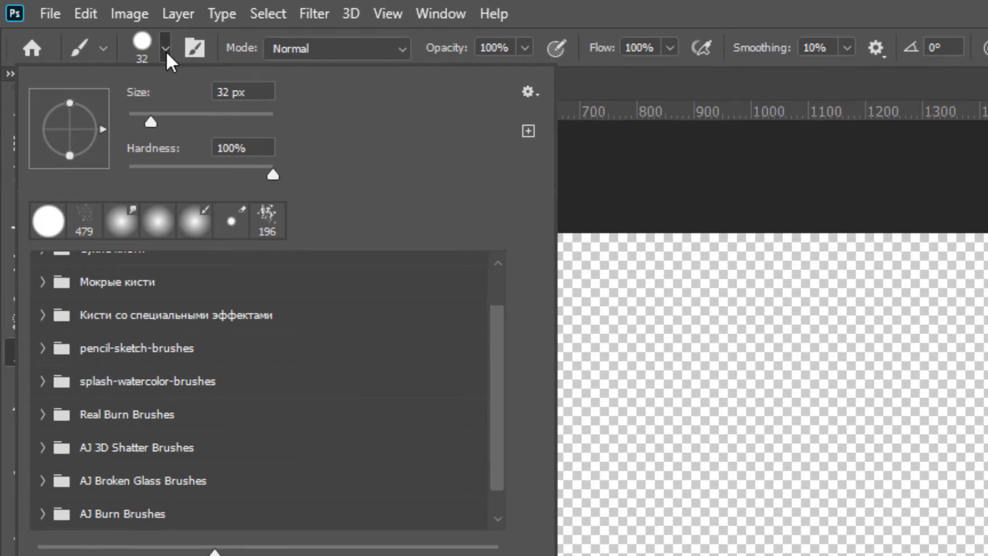
left_click(167, 51)
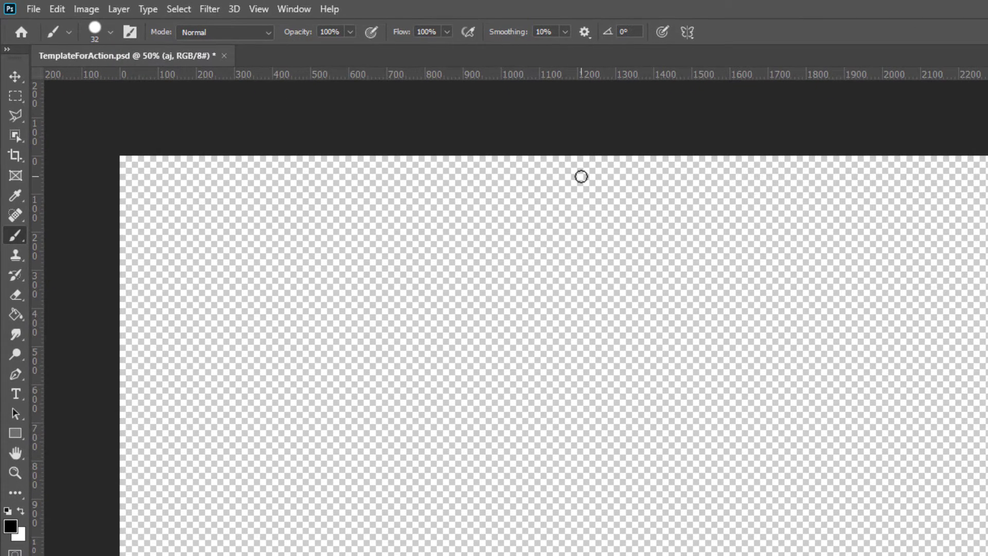
Load the action file Canvas Paint Photoshop Action.atn into the list of actions
left_click(293, 9)
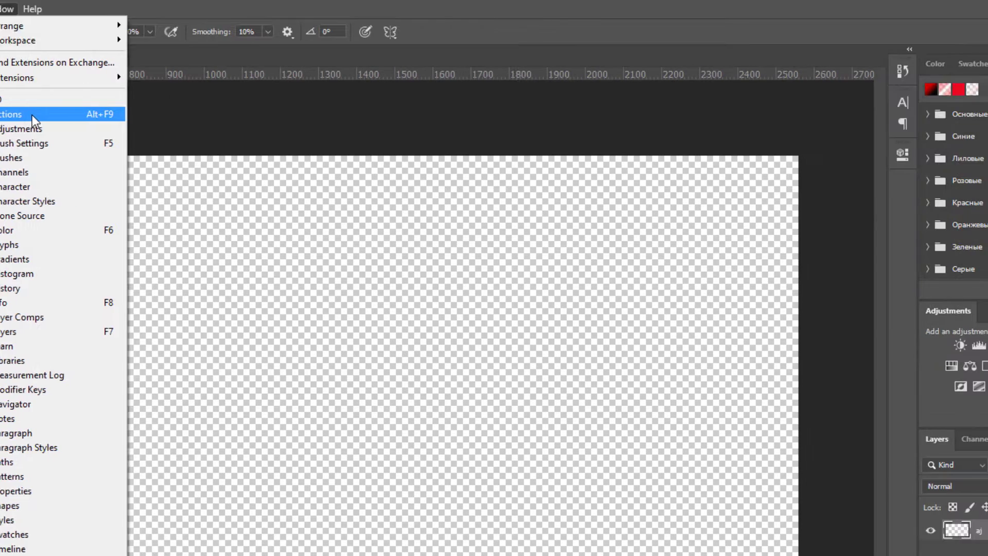
left_click(325, 114)
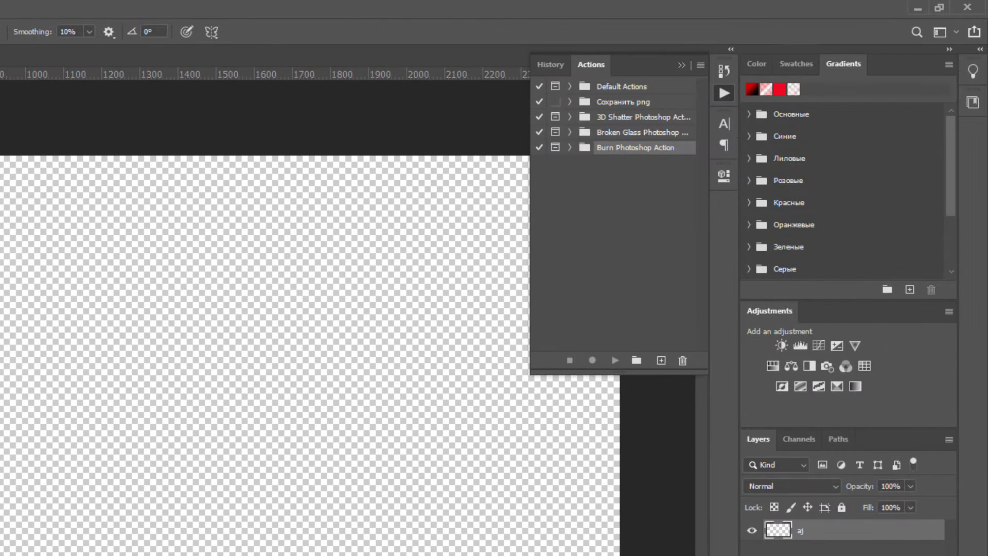
left_click(597, 63)
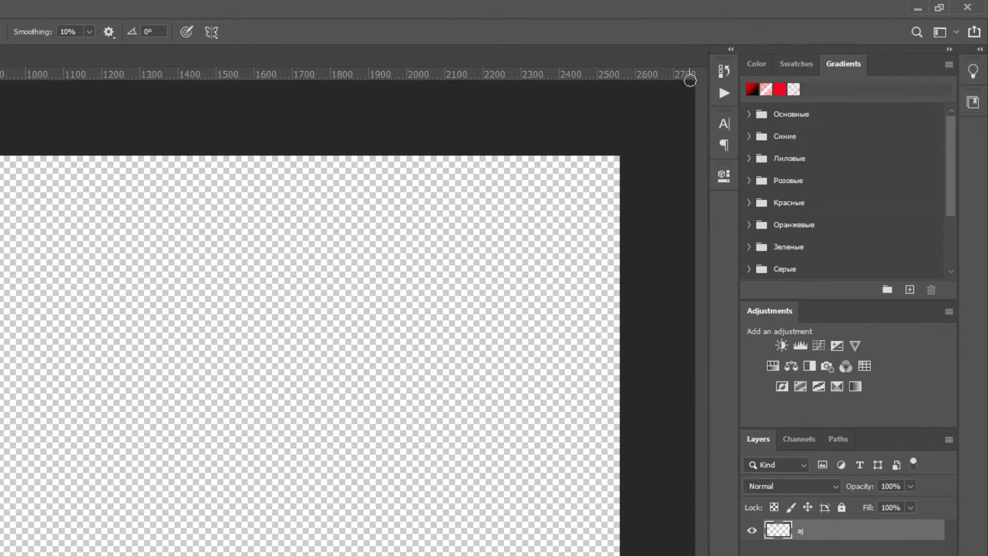
left_click(724, 95)
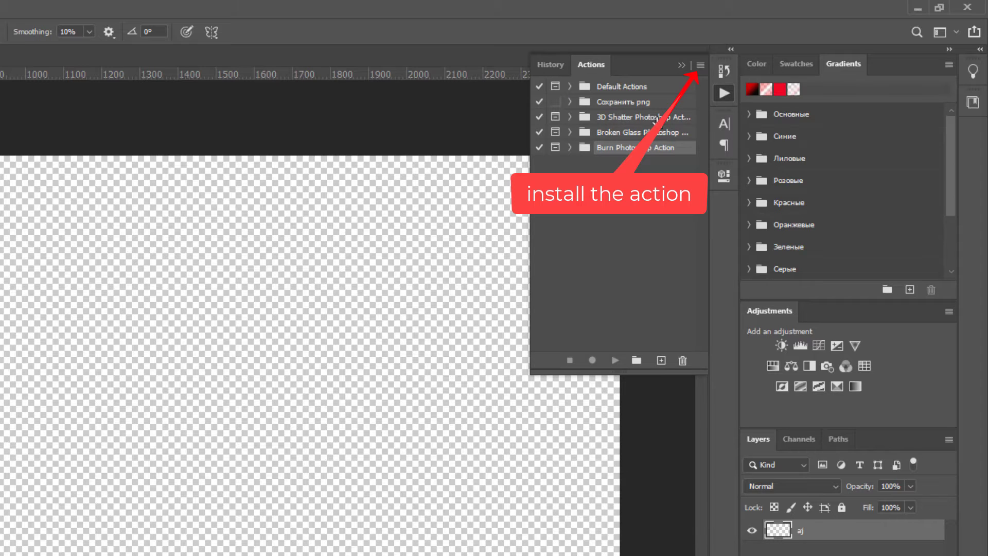
left_click(701, 66)
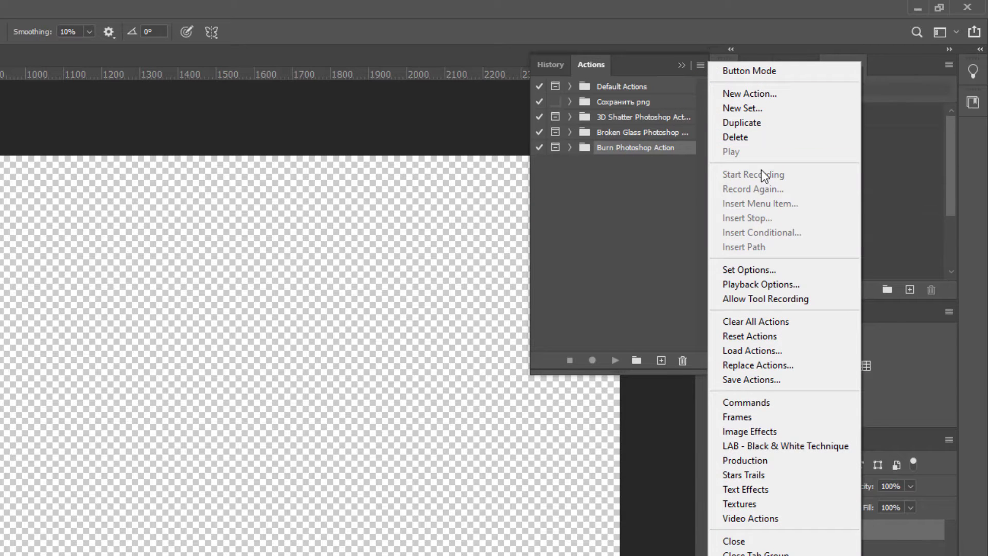
left_click(770, 349)
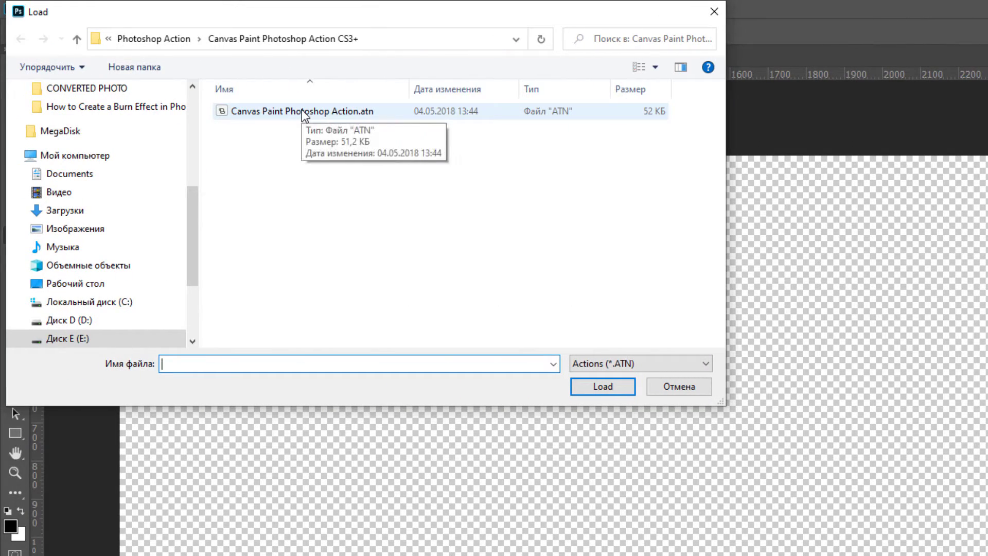
left_click(250, 111)
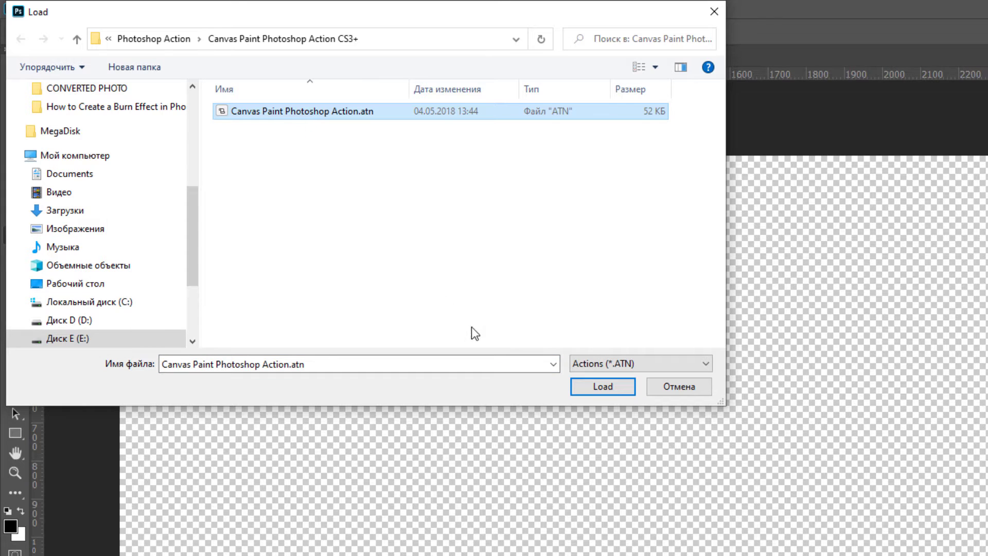
left_click(607, 388)
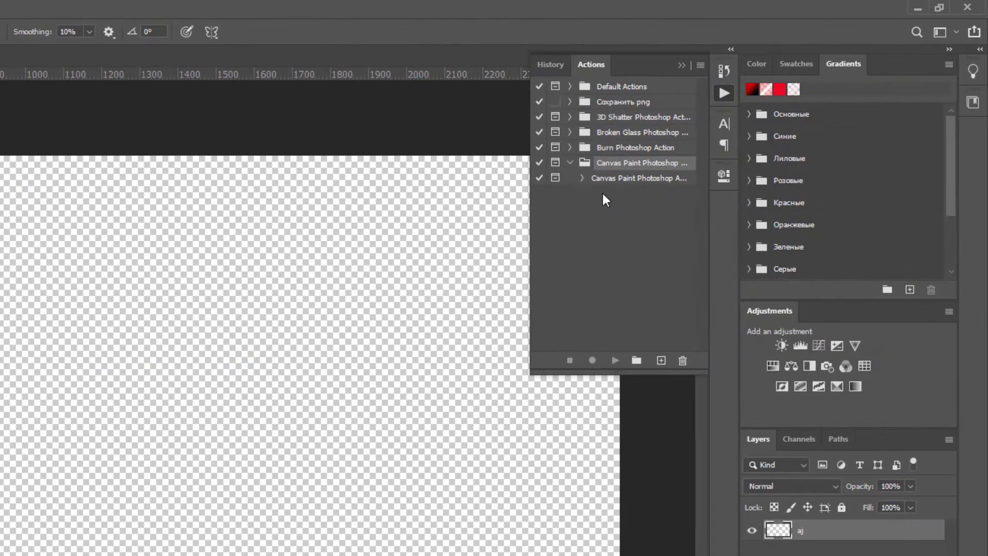
Expand the loaded Canvas Paint action set and select the action inside it
left_click(606, 180)
left_click(570, 163)
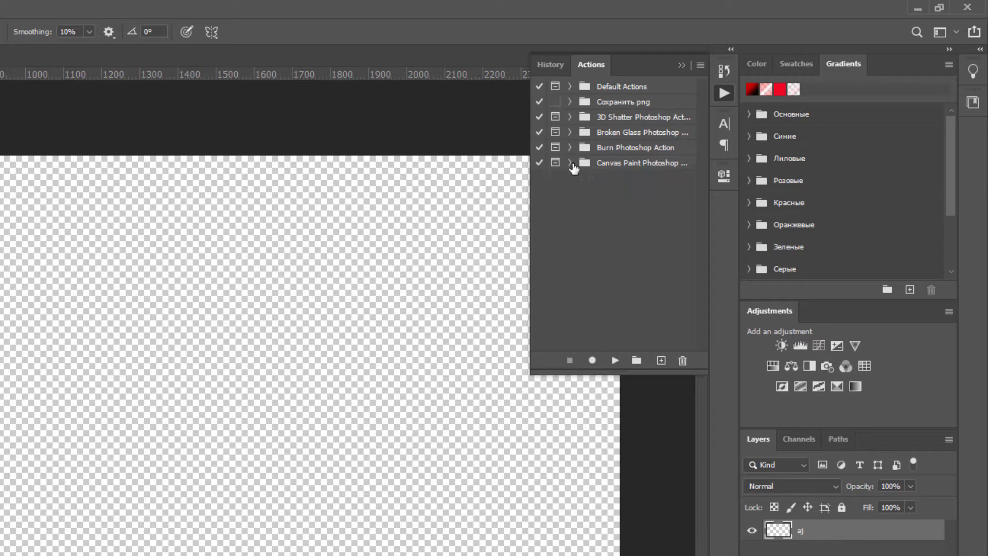
left_click(570, 163)
left_click(613, 168)
left_click(616, 184)
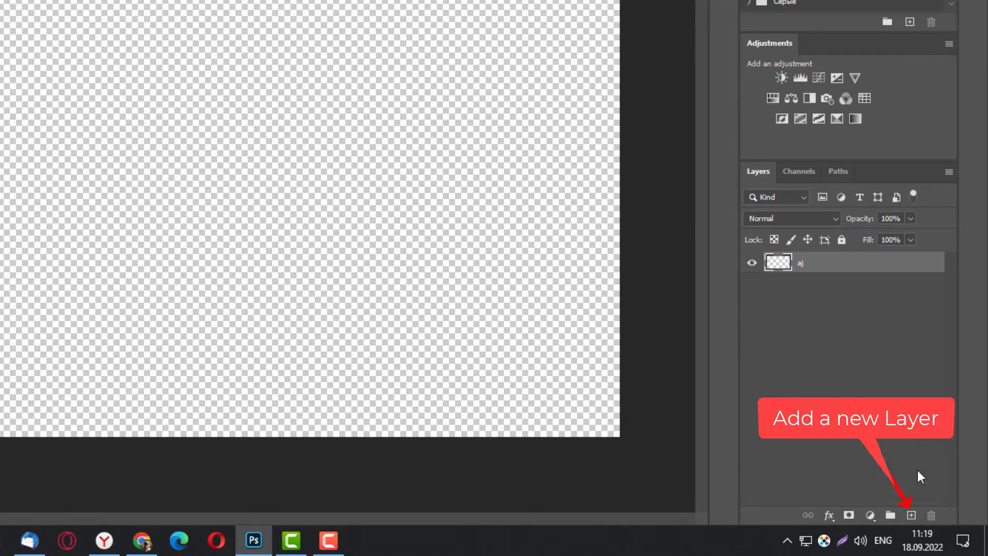
Add a new empty layer and move it below the aj layer
left_click(911, 515)
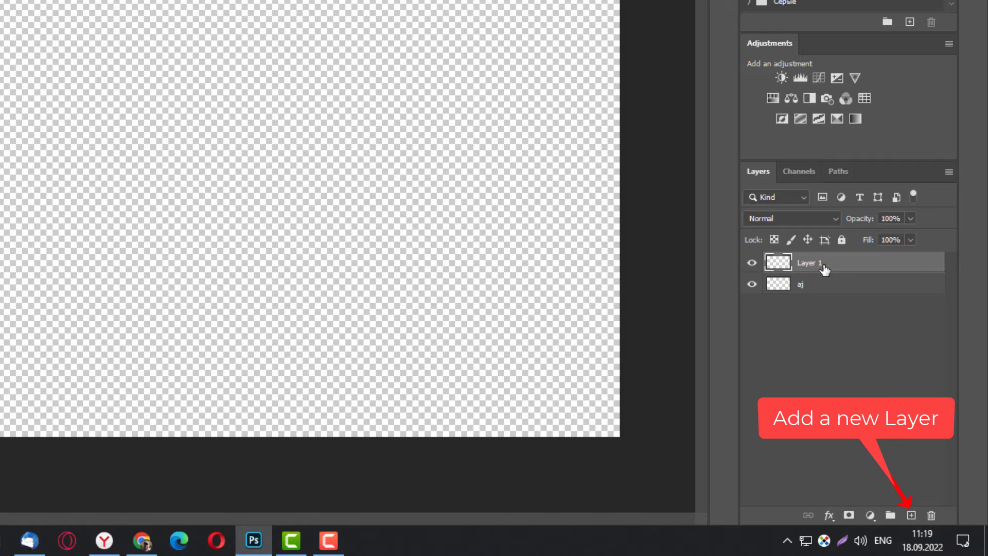
left_click_drag(820, 266, 817, 288)
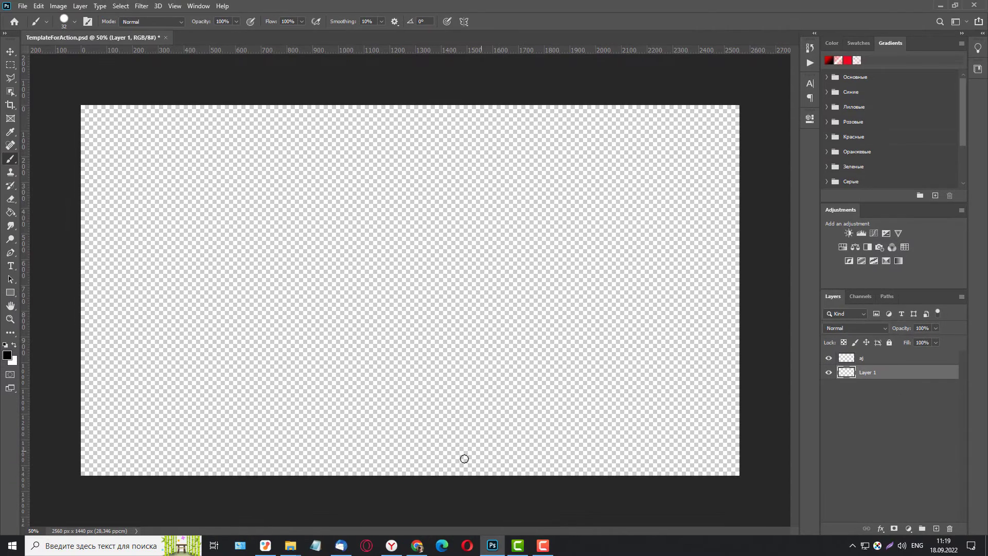
Place i.jpg from the source photos folder into the document and scale it to cover the whole canvas
mouse_move(290, 544)
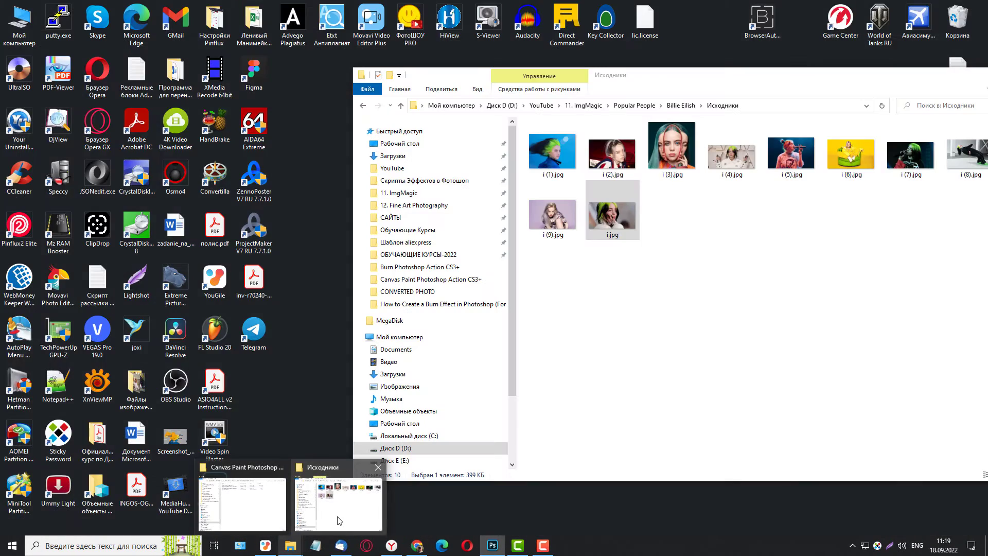
left_click(337, 518)
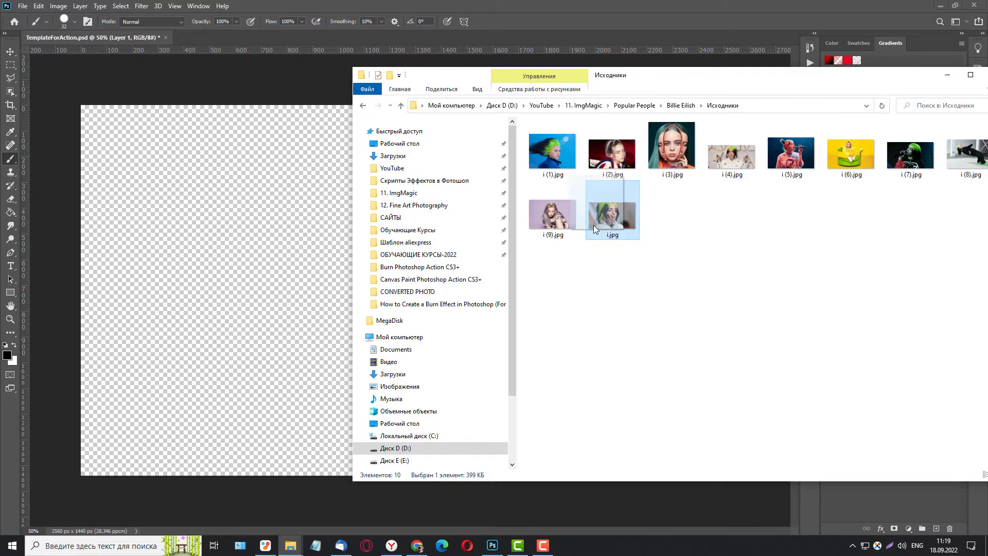
left_click_drag(593, 225, 301, 252)
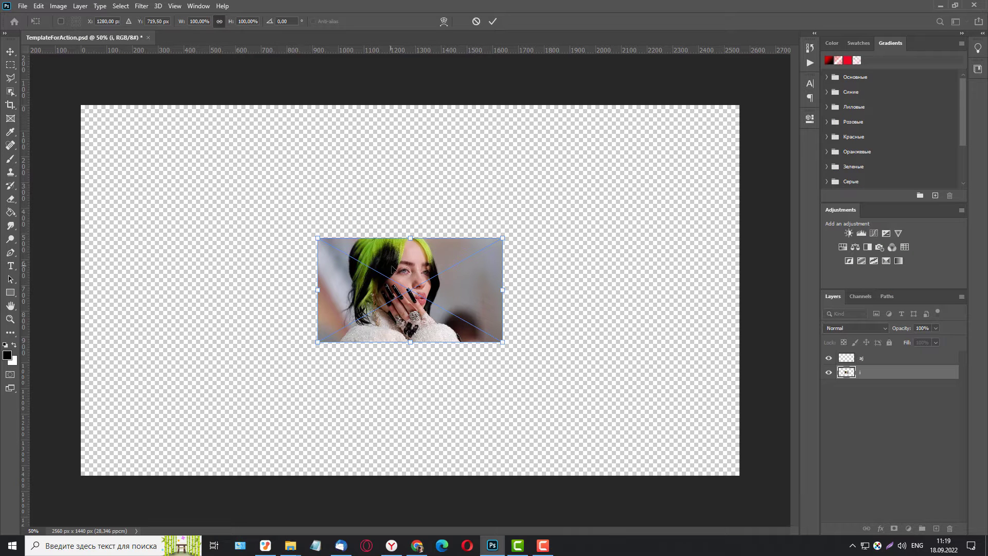
left_click_drag(411, 278, 175, 147)
left_click_drag(267, 209, 742, 478)
left_click(11, 65)
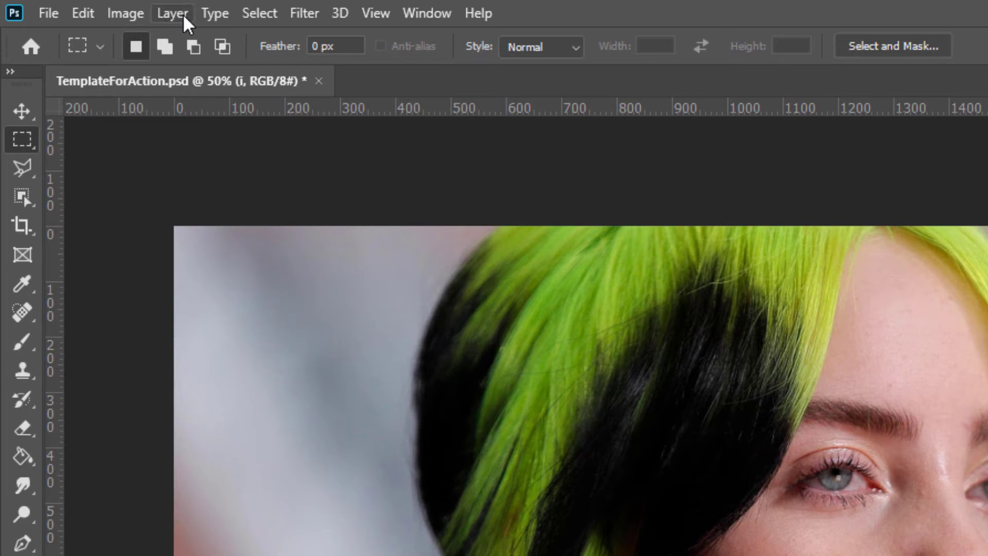
Convert the placed photo layer into the Background layer
left_click(183, 13)
mouse_move(244, 36)
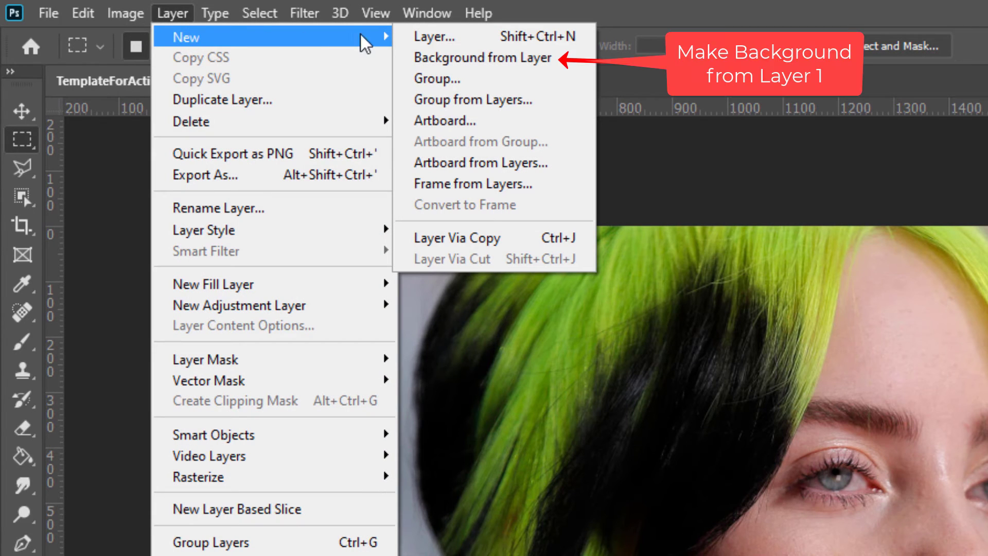
left_click(470, 58)
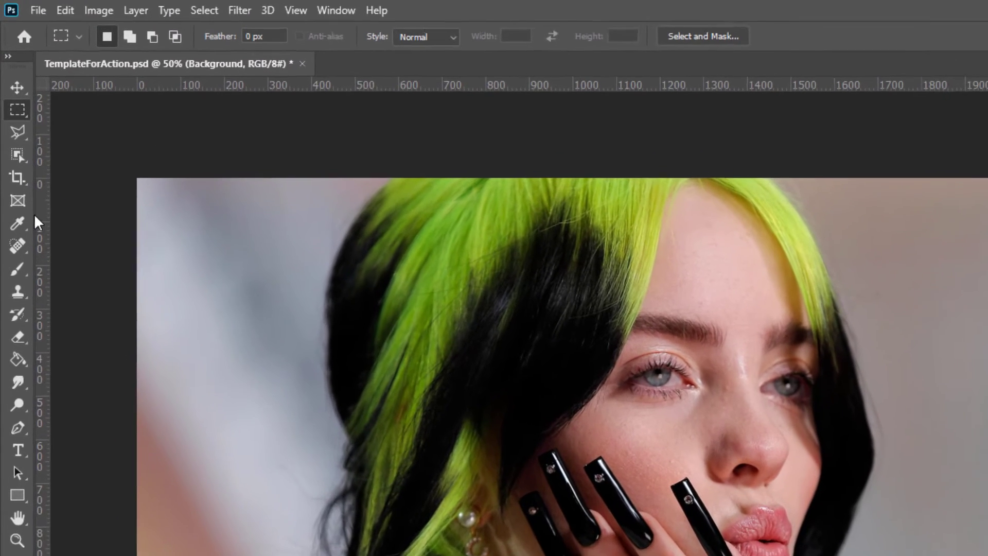
Select the woman in the photo with the Object Selection tool
left_click(11, 92)
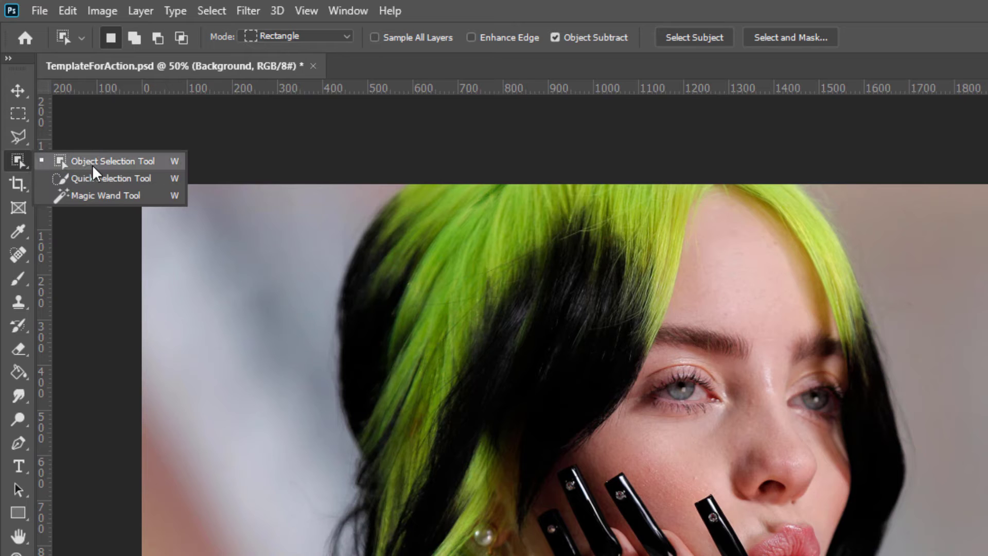
left_click(112, 160)
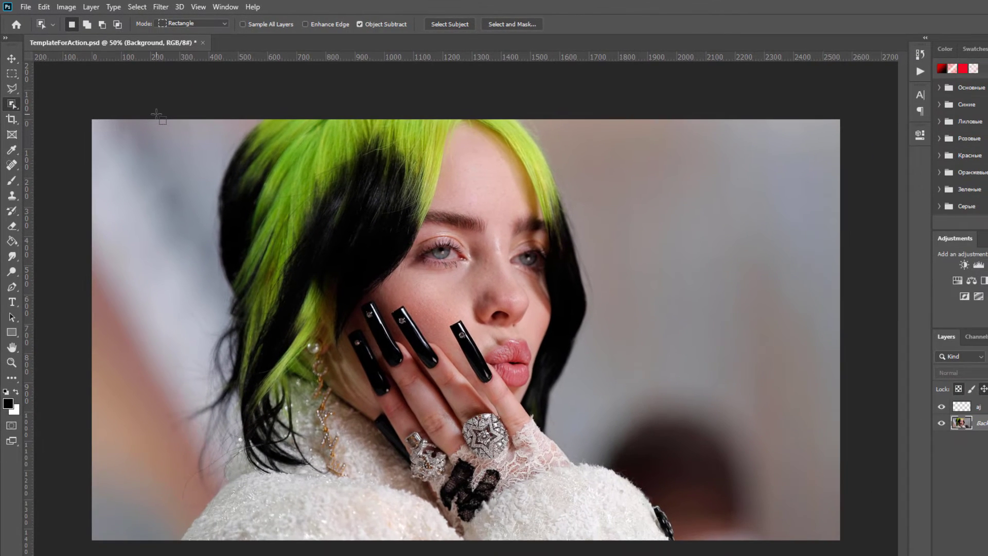
left_click_drag(160, 116, 710, 552)
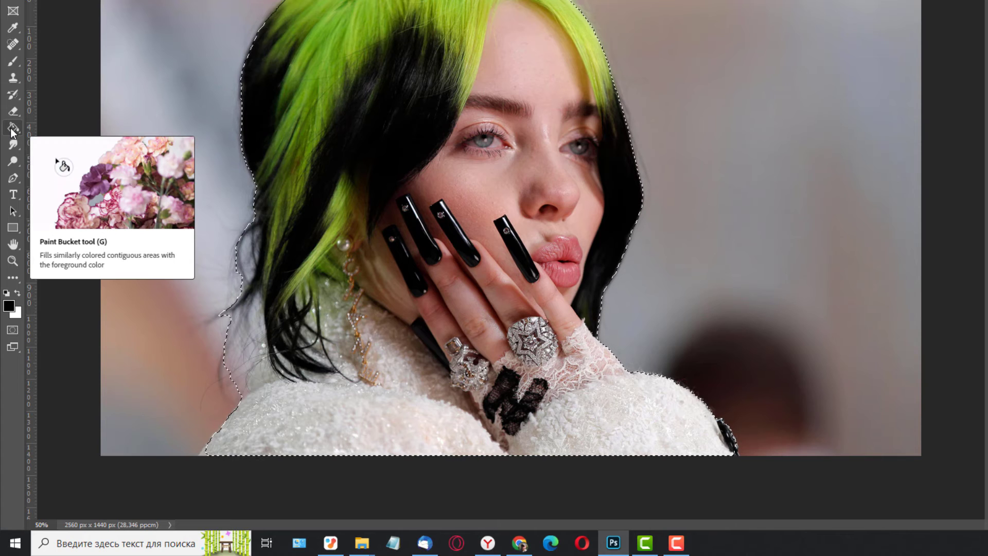
Fill the selected silhouette with black on the aj layer using the Paint Bucket, and deselect it
left_click(12, 130)
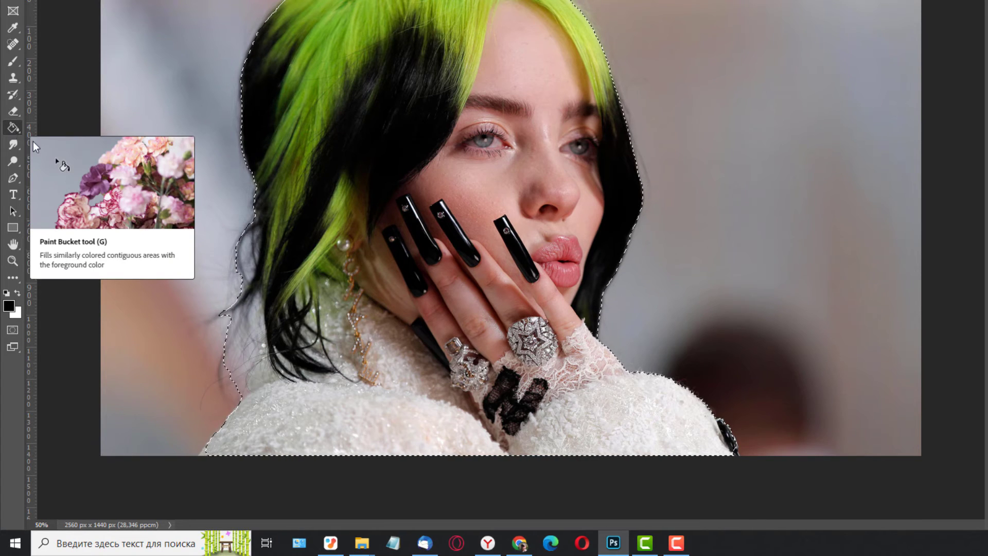
left_click(471, 234)
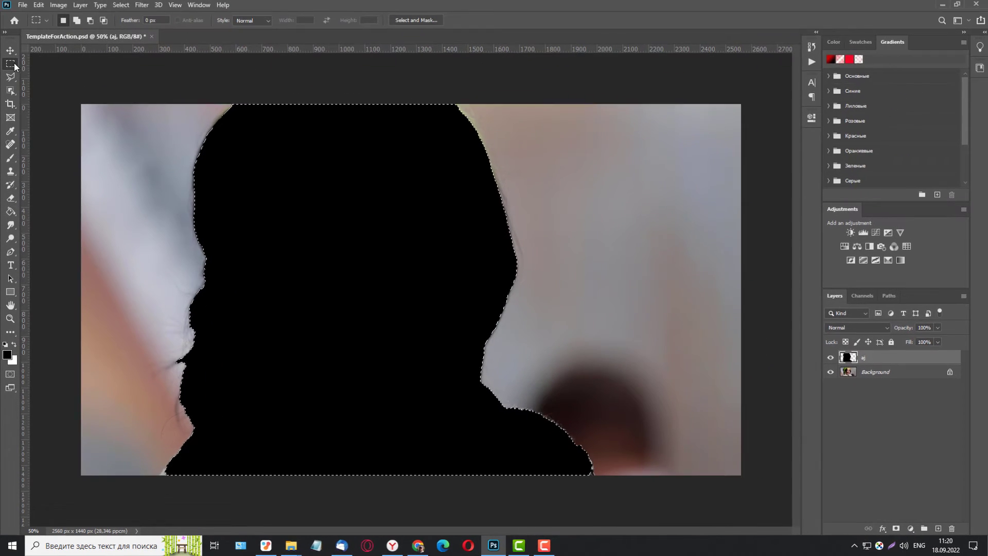
key("ctrl+d")
key("m")
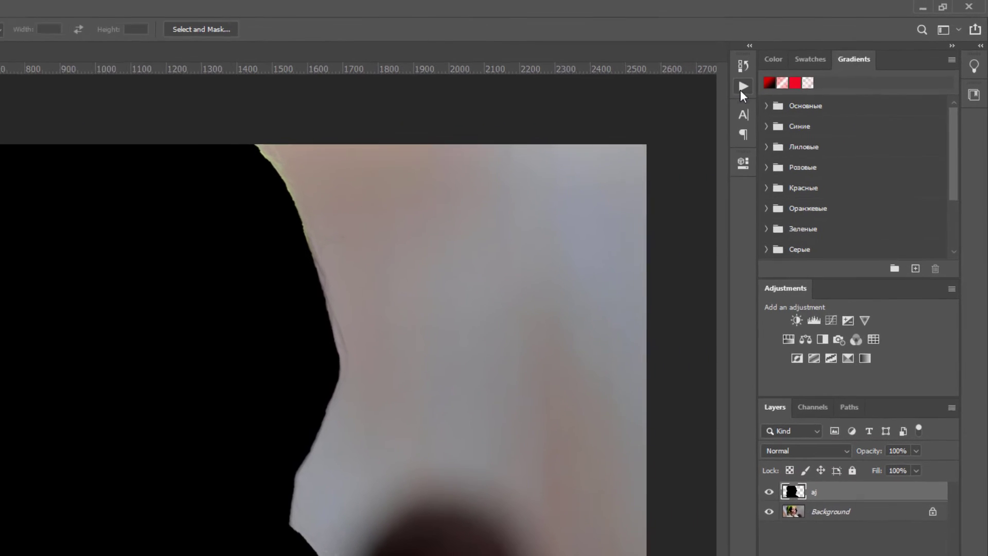
Run the Canvas Paint Photoshop Action on the document and dismiss its closing message
left_click(809, 62)
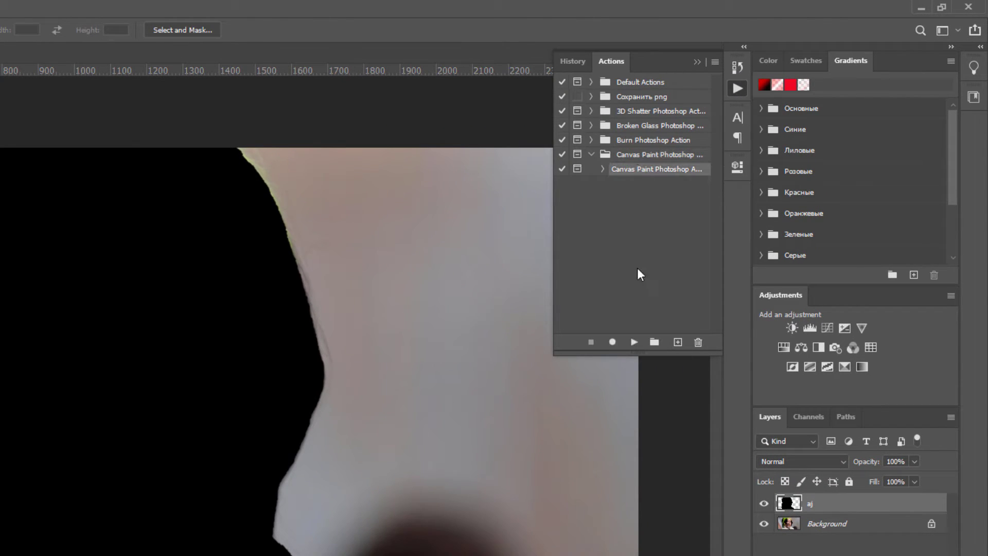
left_click(634, 343)
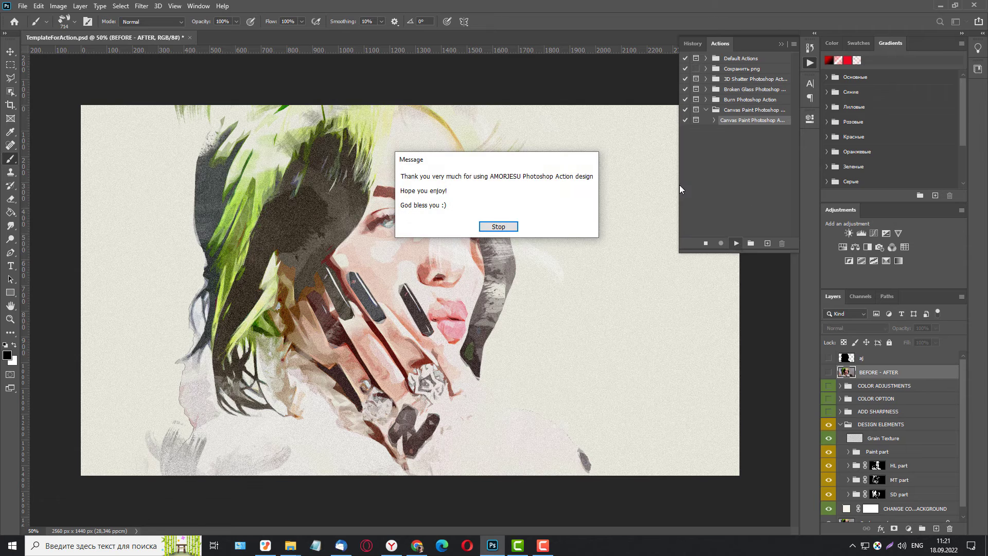
left_click(498, 227)
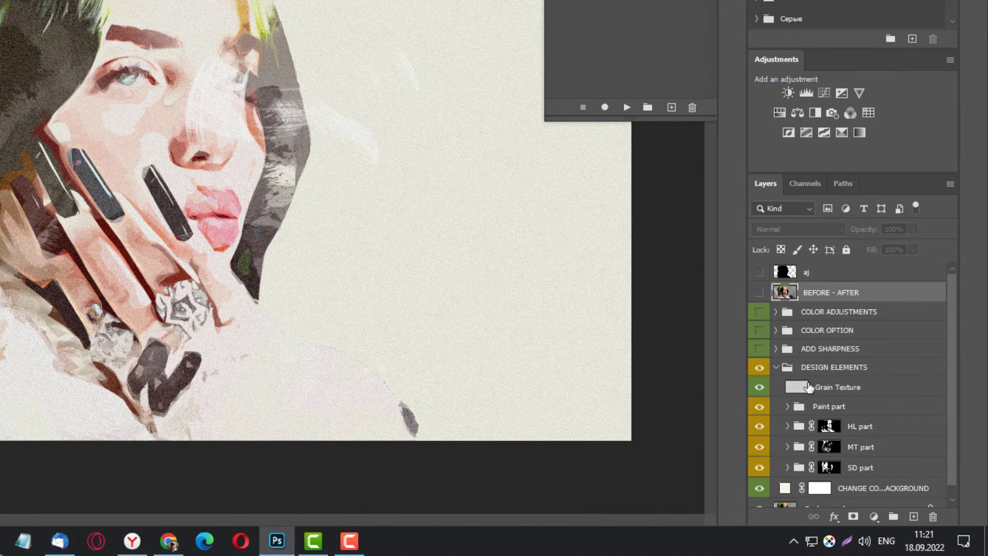
Turn on the COLOR OPTION group and switch its visible adjustment layer from #2 to #7
left_click(776, 330)
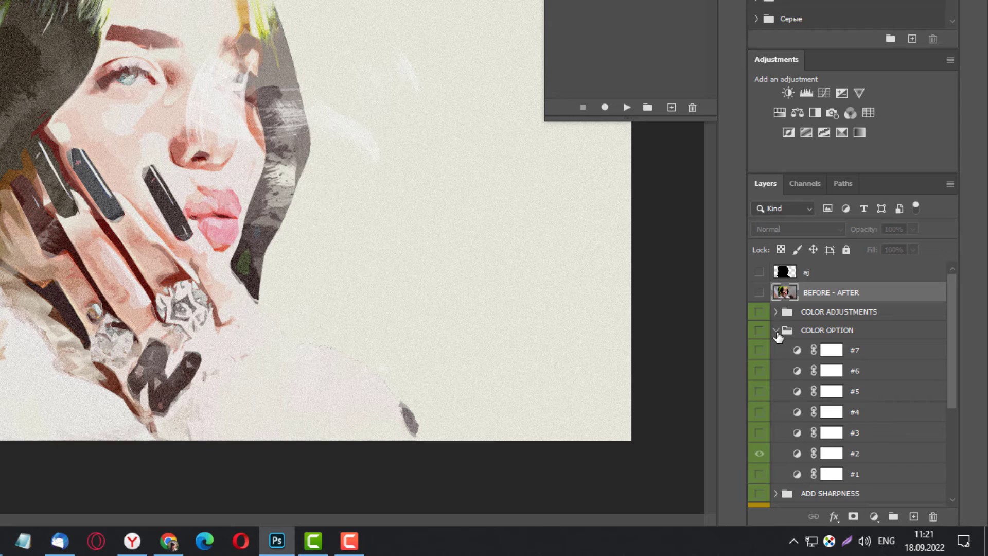
scroll(777, 337, "down", 3)
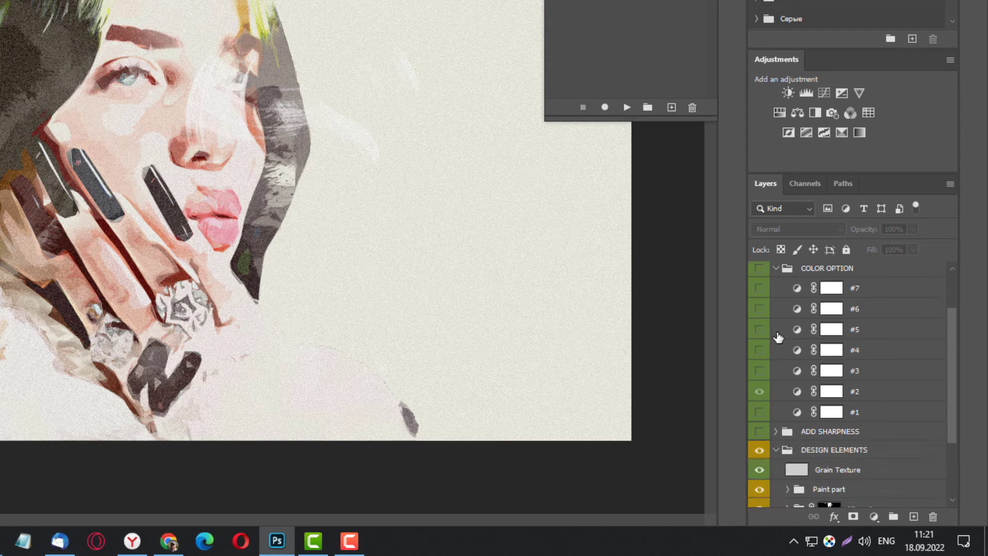
left_click(758, 272)
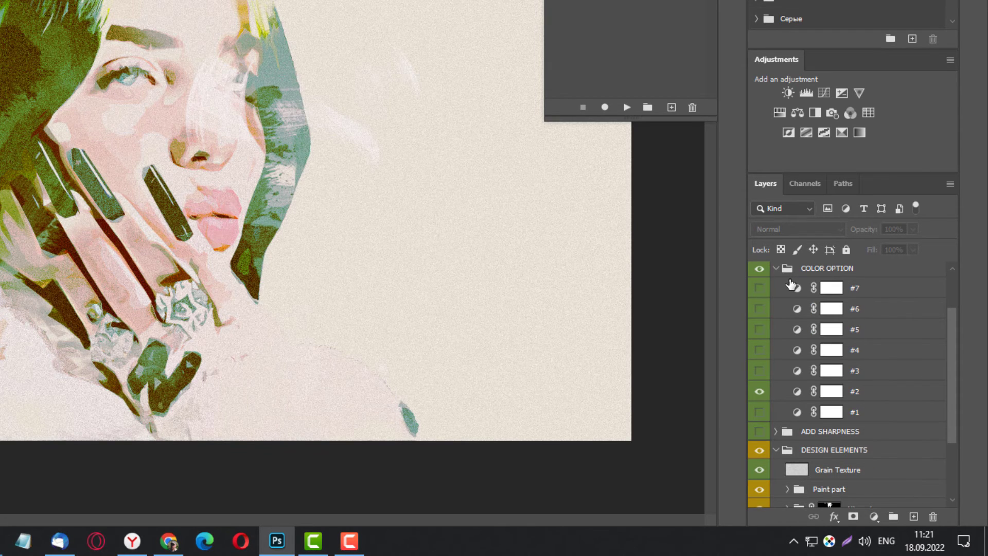
left_click(759, 392)
left_click(759, 288)
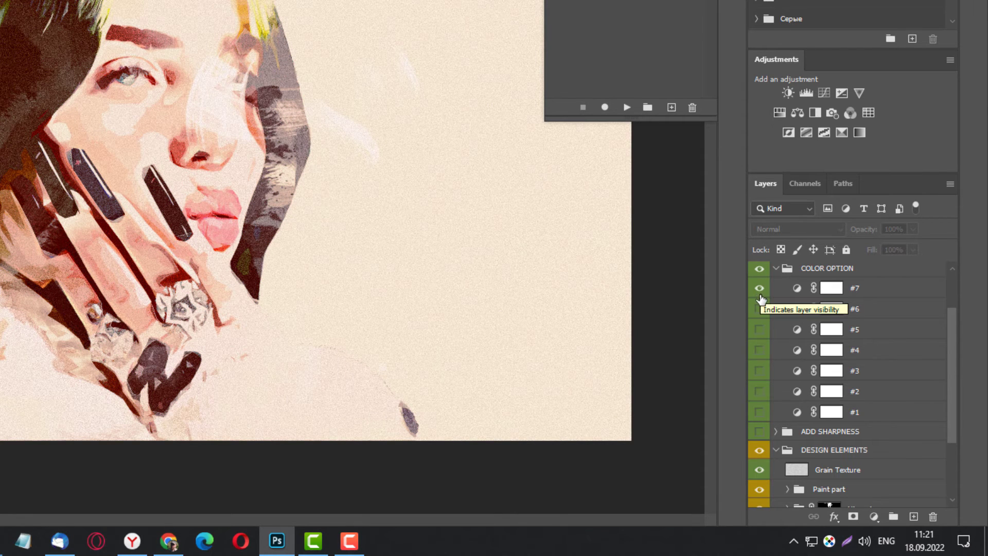
Preview color options #6 to #3 in place of #7, return to showing only #7, and collapse the COLOR OPTION group
left_click(760, 298)
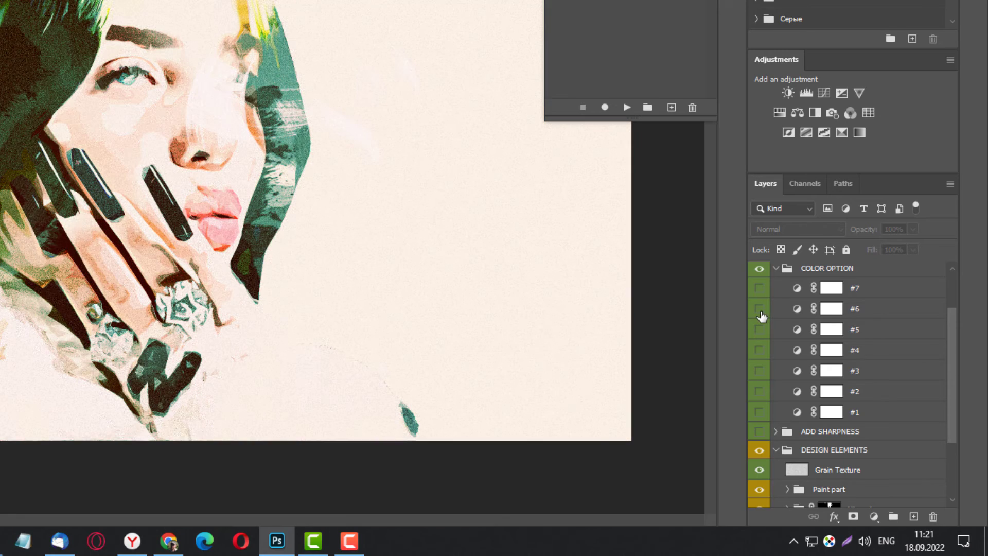
left_click(759, 309)
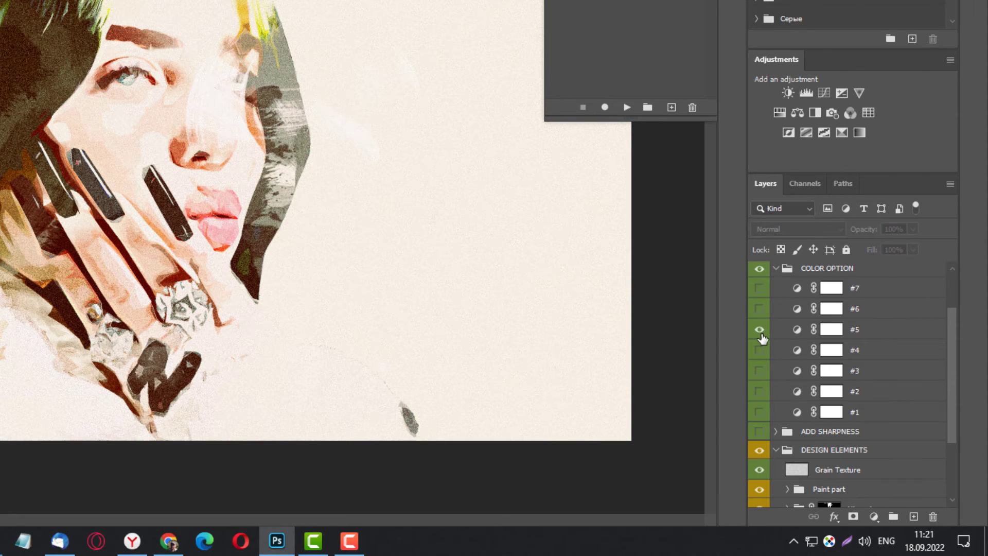
left_click(760, 333)
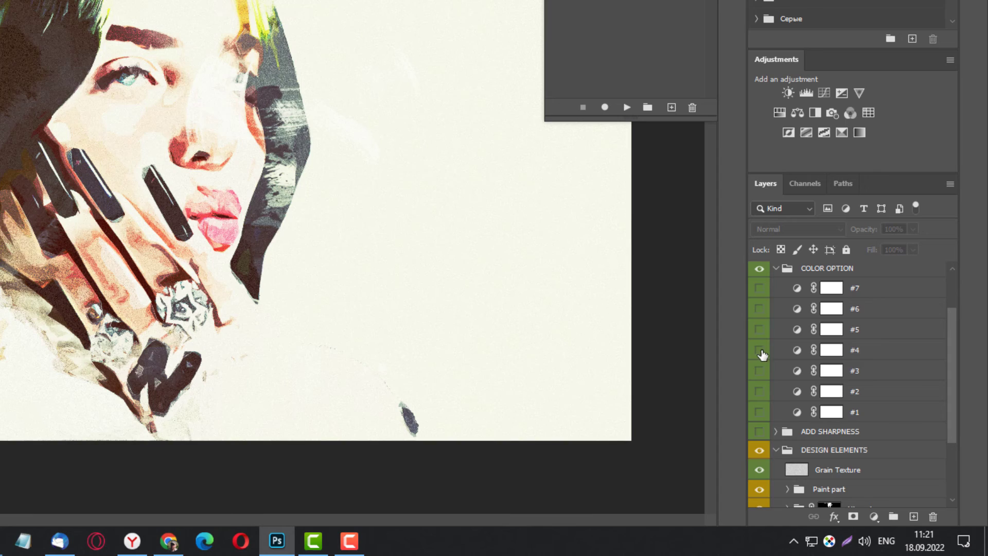
left_click(760, 351)
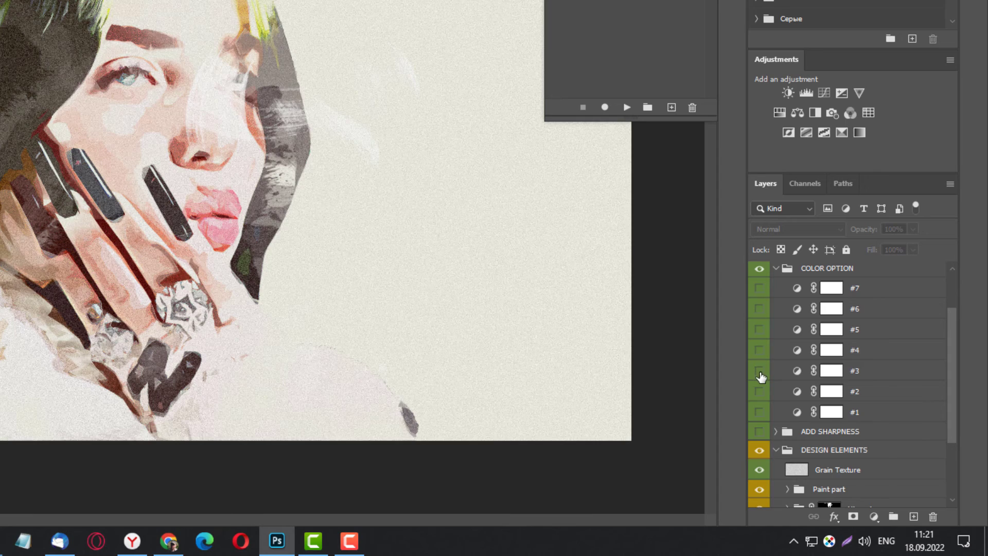
left_click(759, 371)
left_click(759, 371)
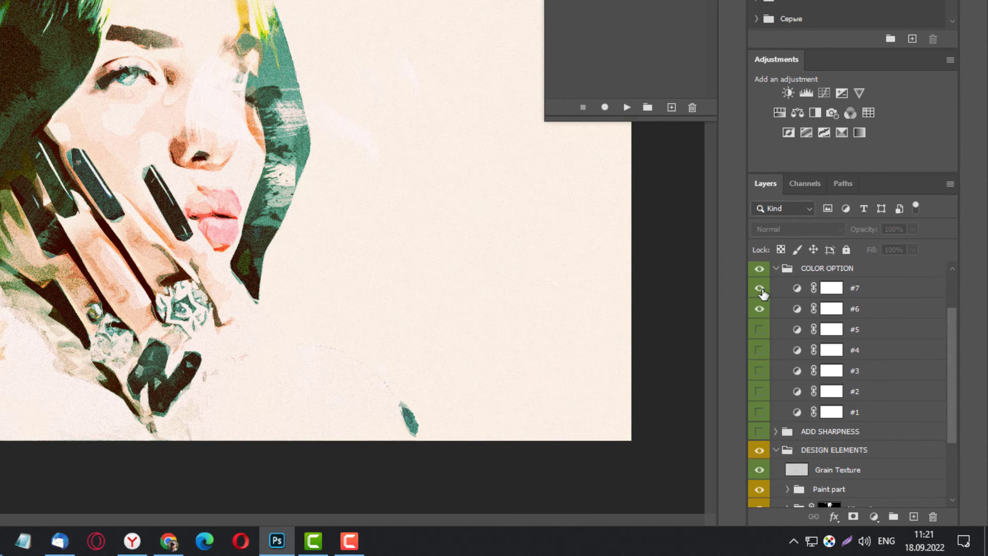
left_click(759, 309)
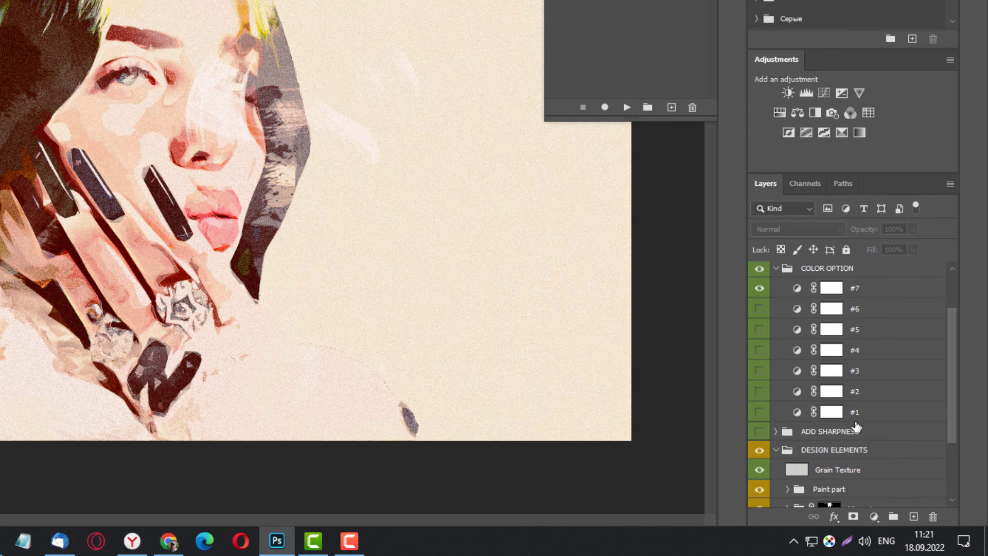
left_click(776, 268)
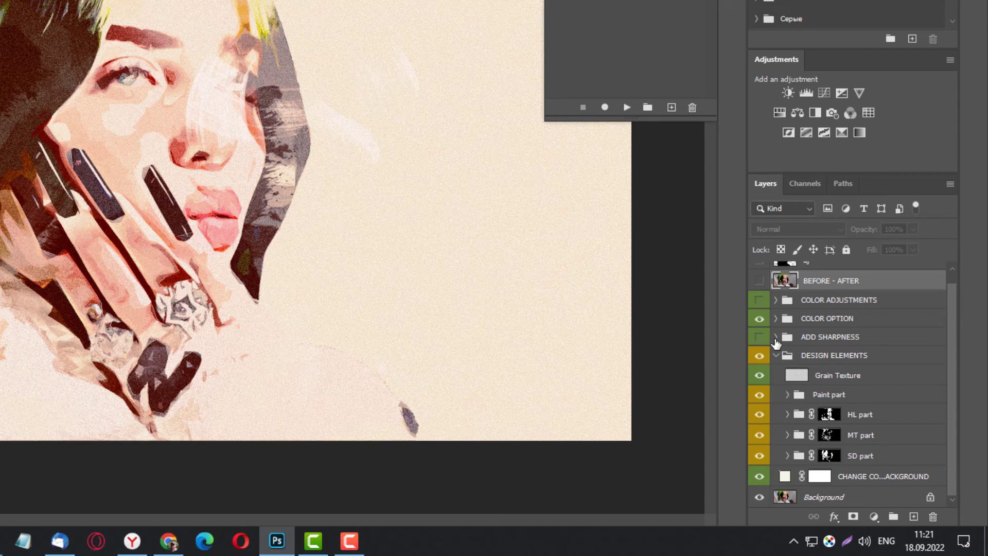
Turn on the ADD SHARPNESS group, compare its Add Sharpness and (+) Add Sharpness layers, and collapse it along with DESIGN ELEMENTS
left_click(775, 337)
left_click(759, 337)
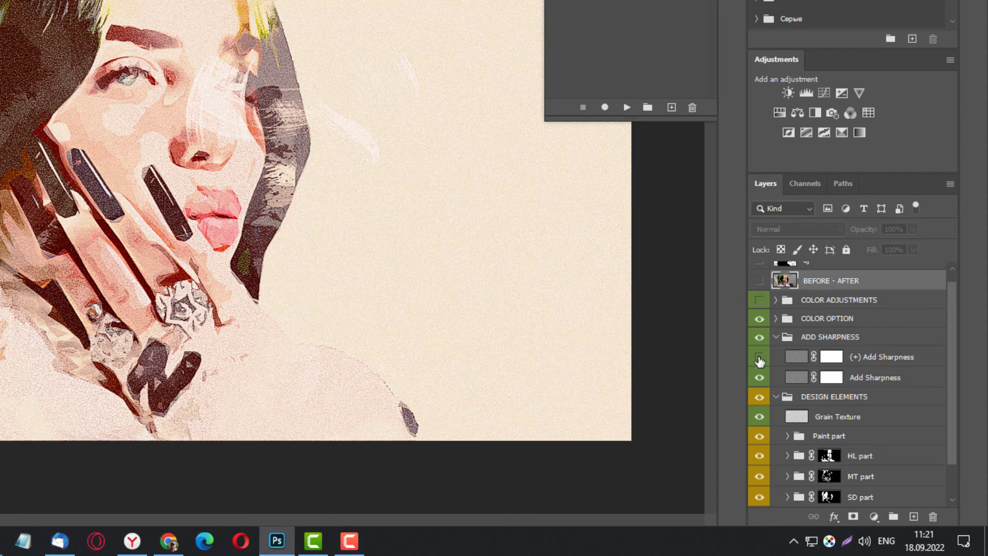
left_click(759, 357)
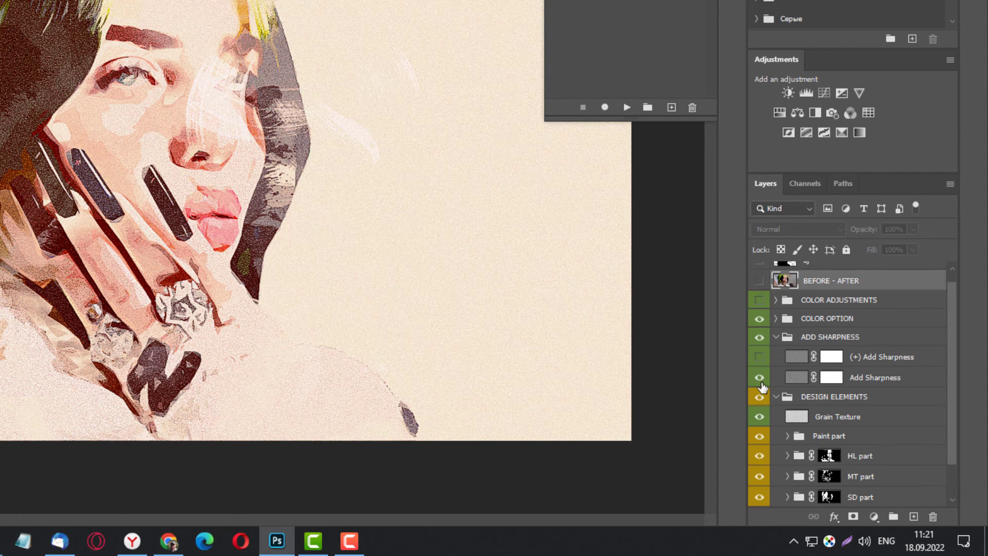
left_click(759, 357)
left_click(760, 377)
left_click(760, 357)
left_click(775, 336)
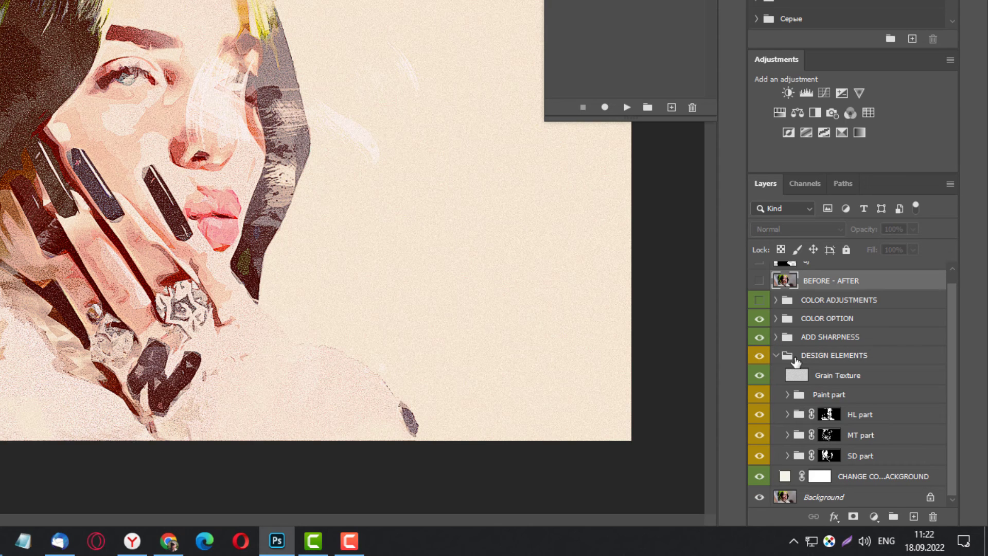
scroll(833, 369, "up", 1)
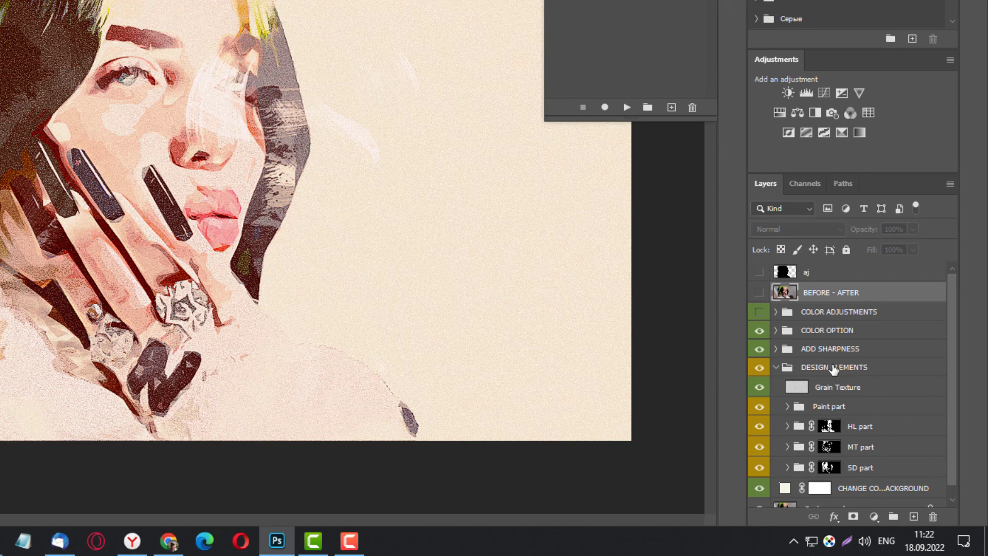
left_click(775, 367)
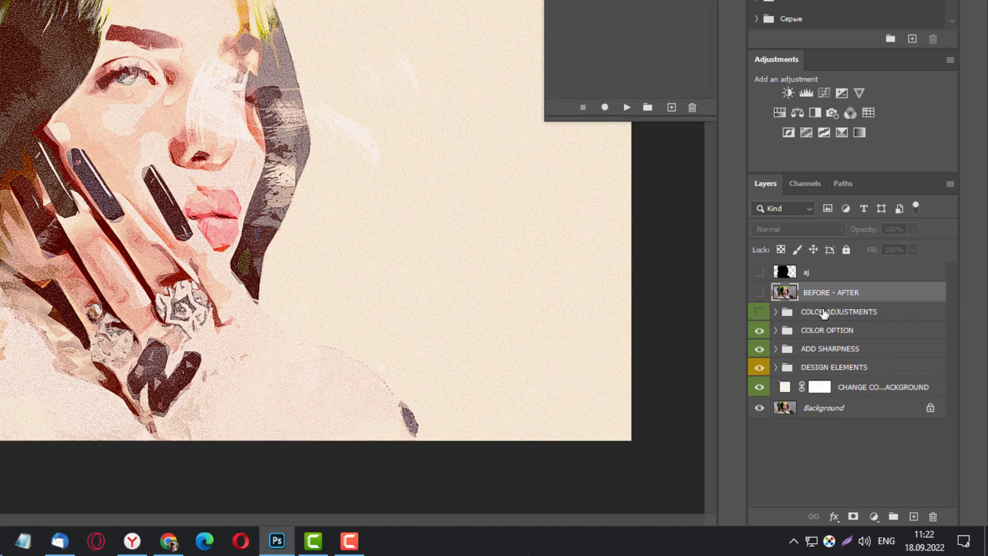